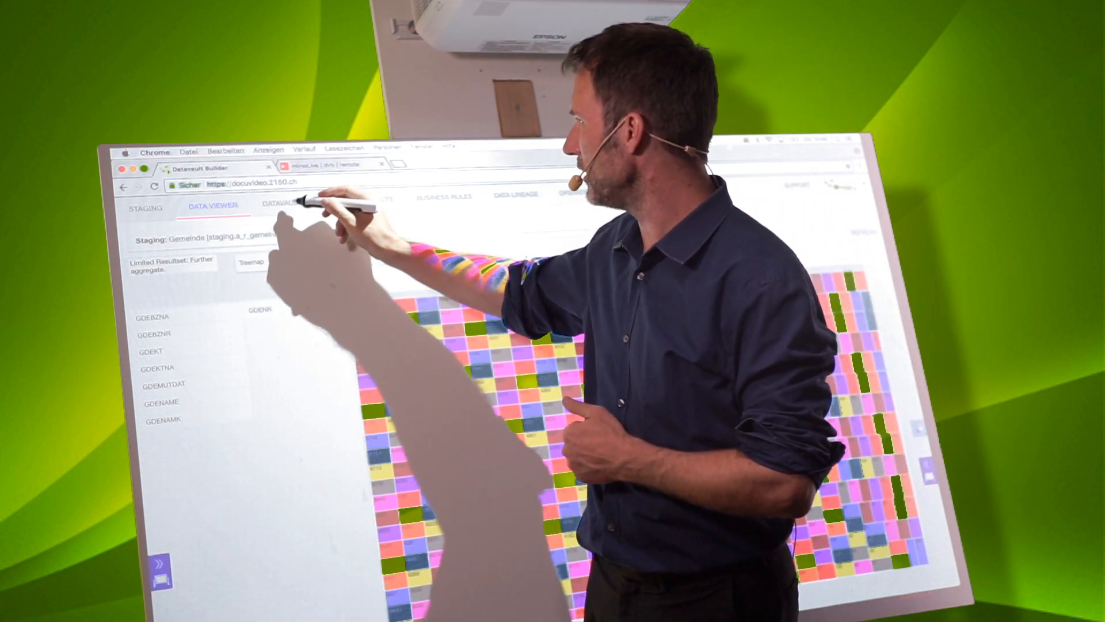
Switch from the data viewer to the Datavault modelling canvas and look over the search suggestions
left_click(282, 203)
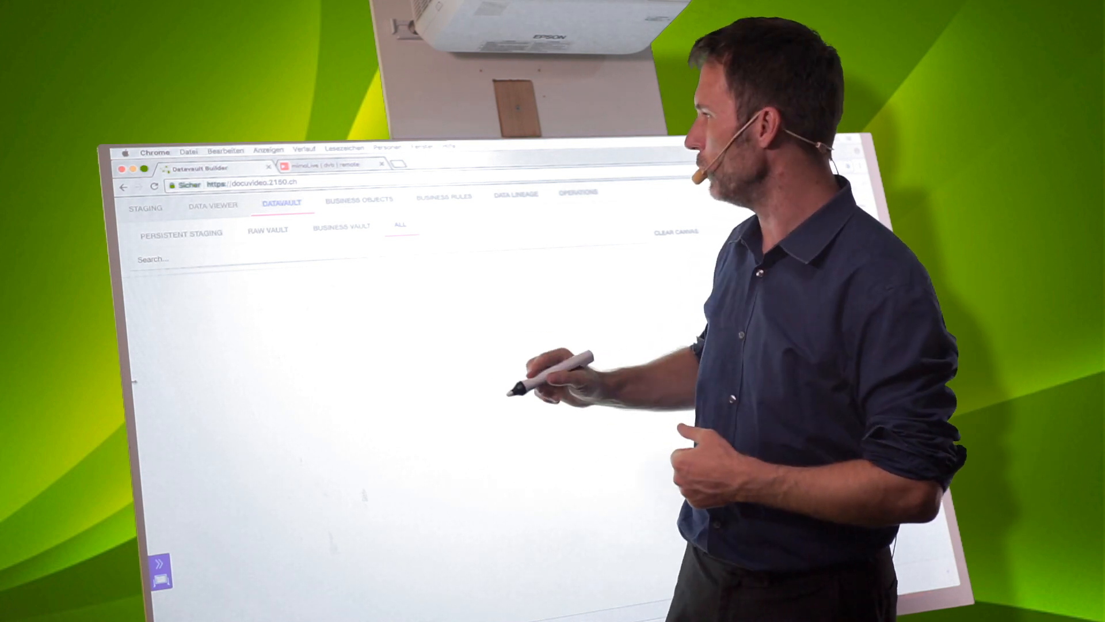
left_click(366, 252)
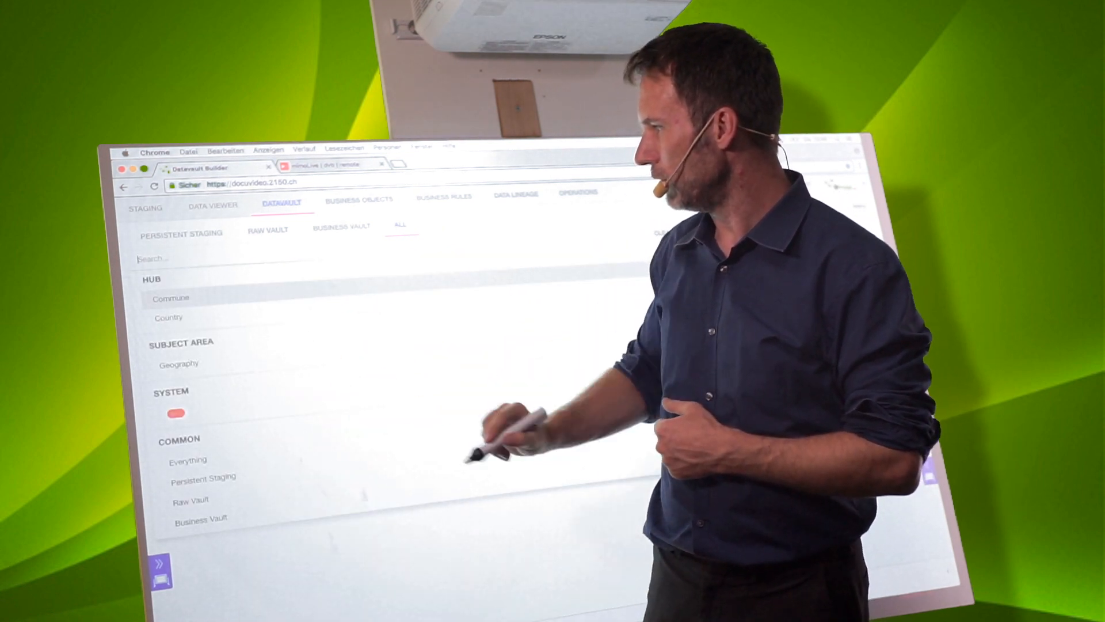
left_click(350, 534)
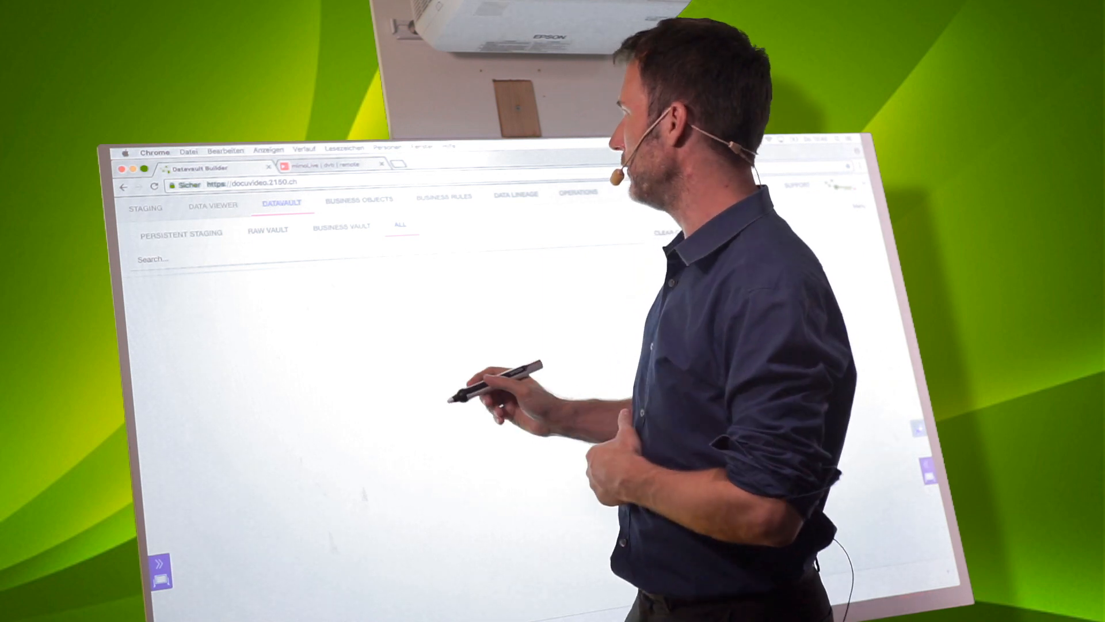
left_click(345, 166)
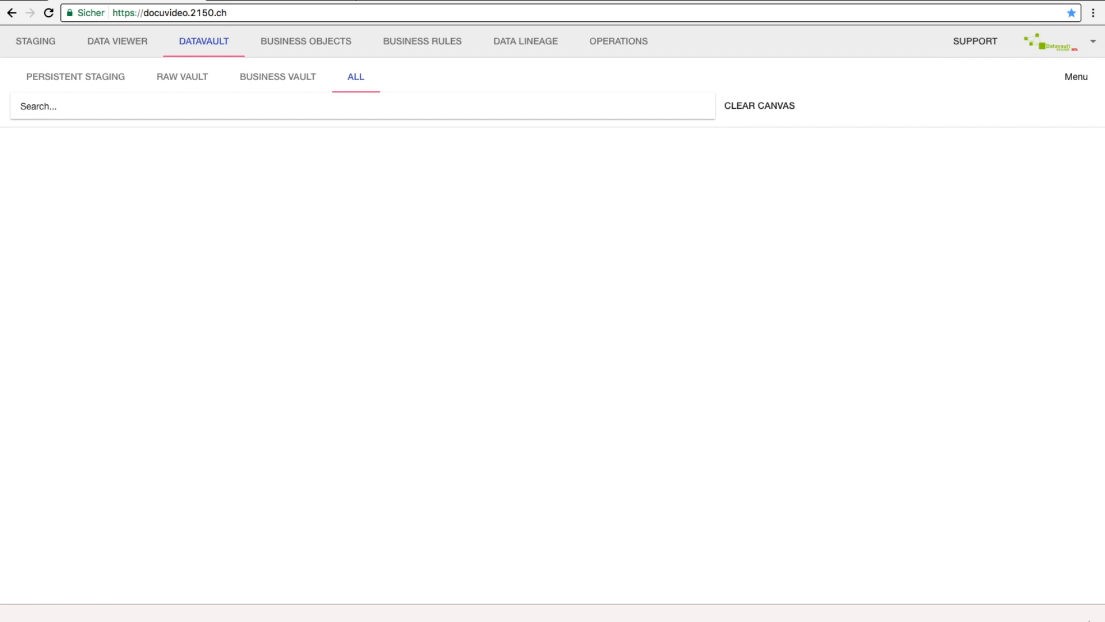
Start a new hub on the empty canvas and set its name to Commune Demo
right_click(394, 303)
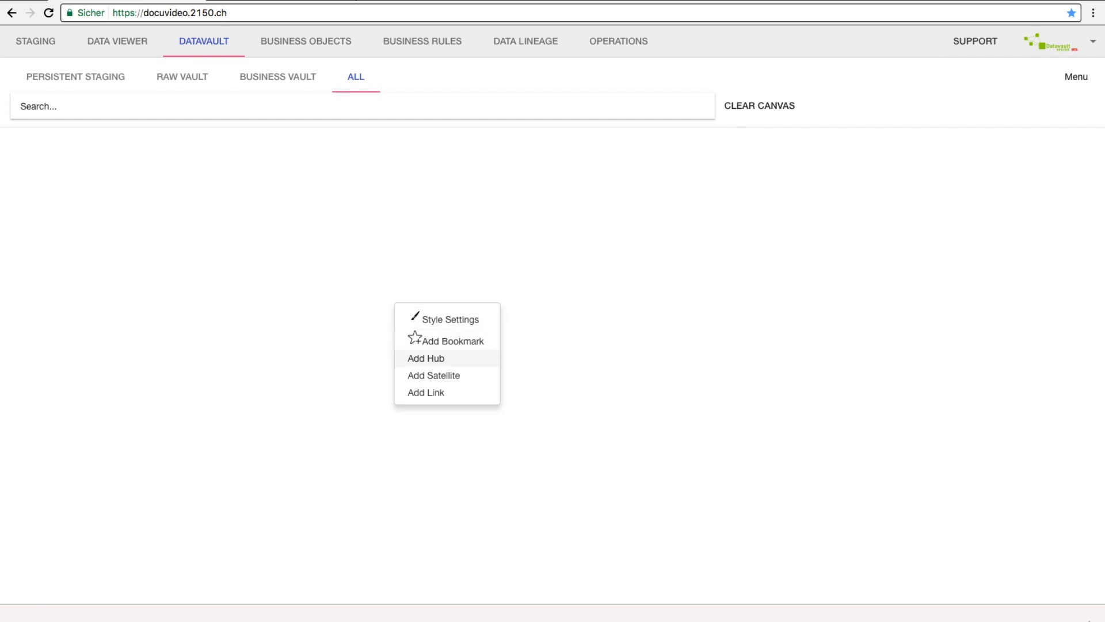
left_click(425, 358)
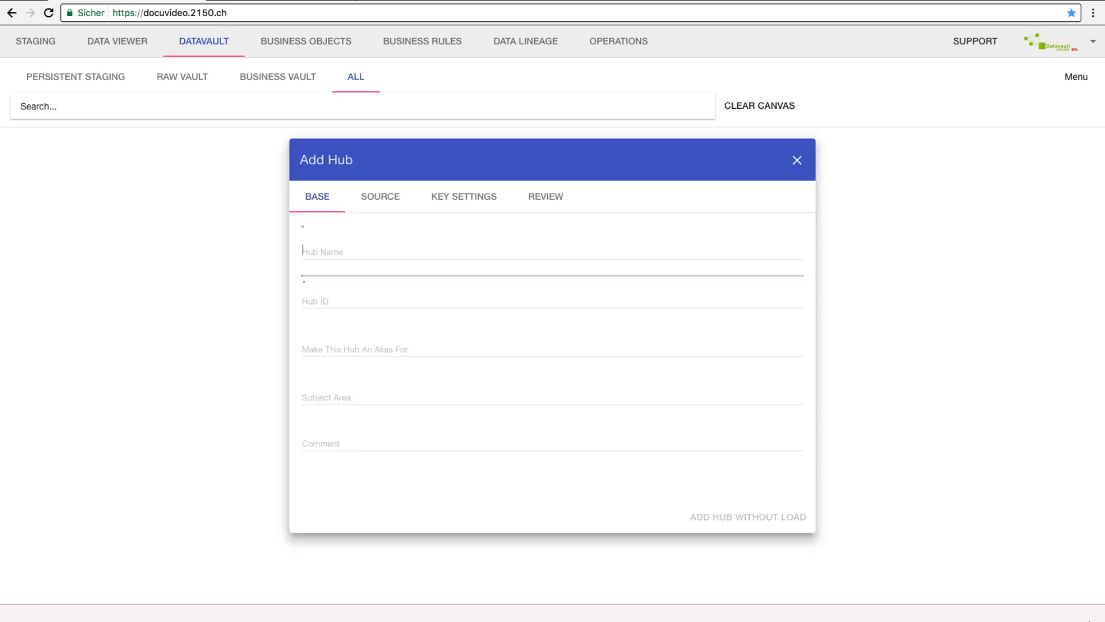
type("Commune Demo")
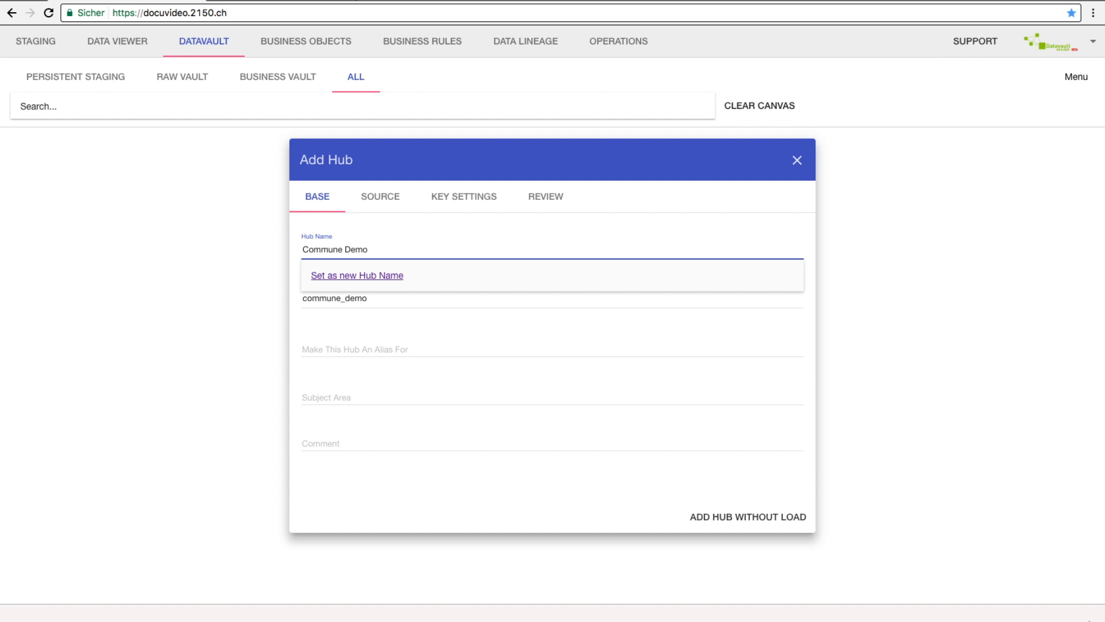
key("Return")
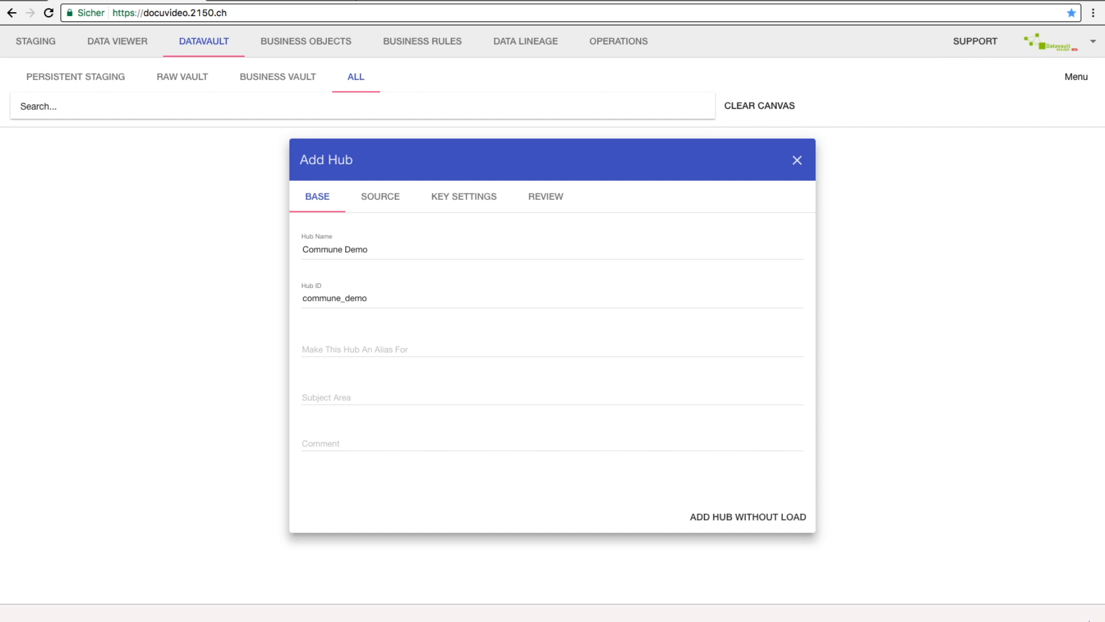
Assign the hub to a new subject area Countries with the comment Documentation, and add it without a load
left_click(369, 397)
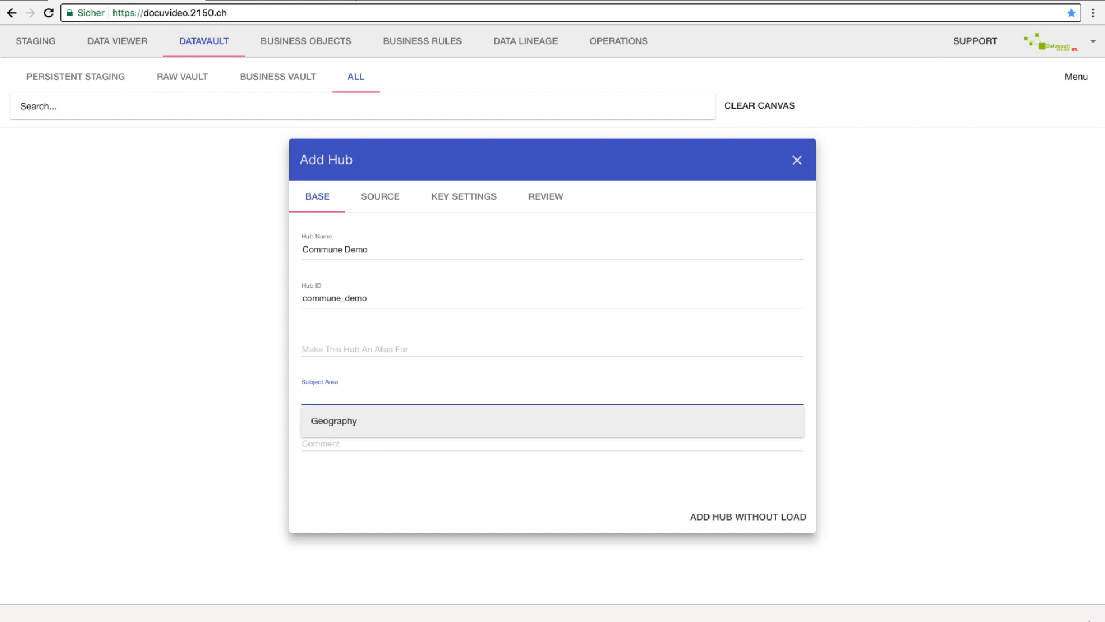
type("Countries")
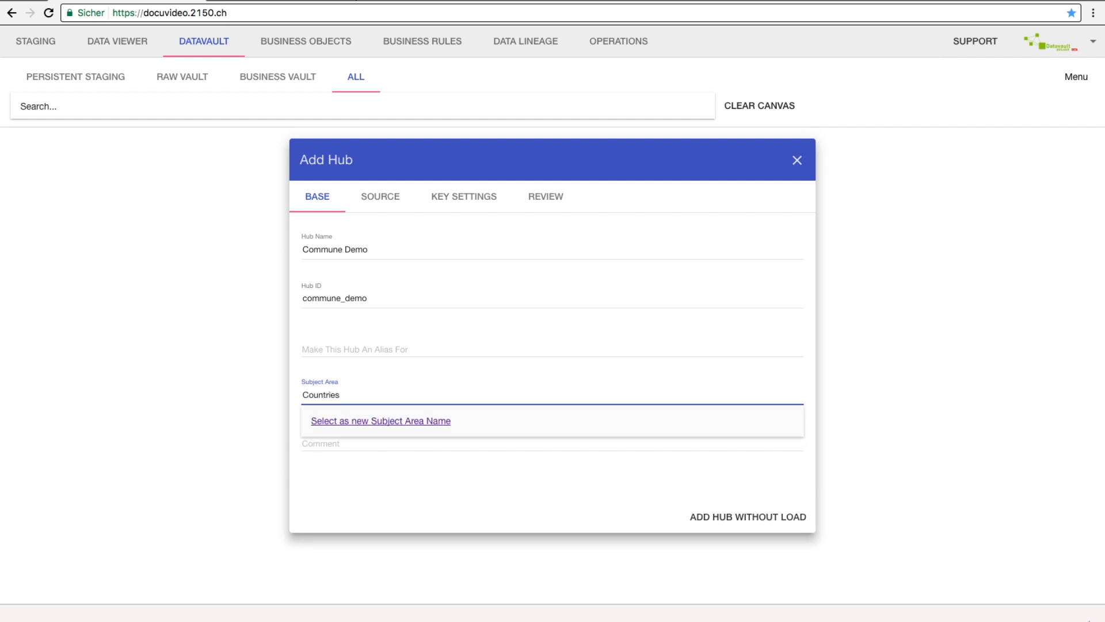
key("Tab")
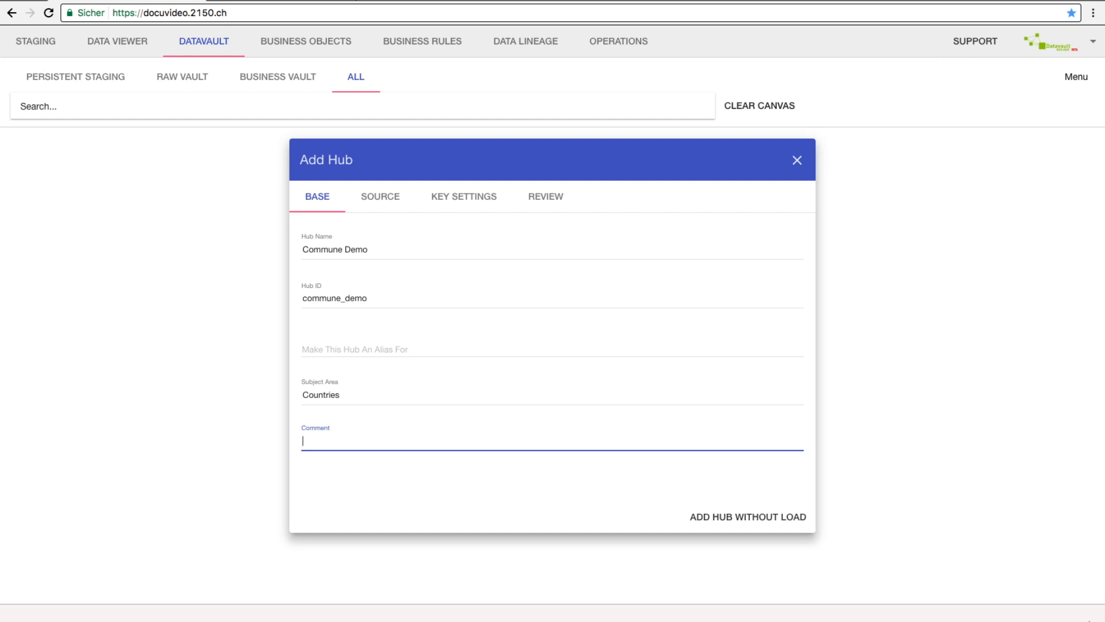
type("Documentation")
left_click(748, 517)
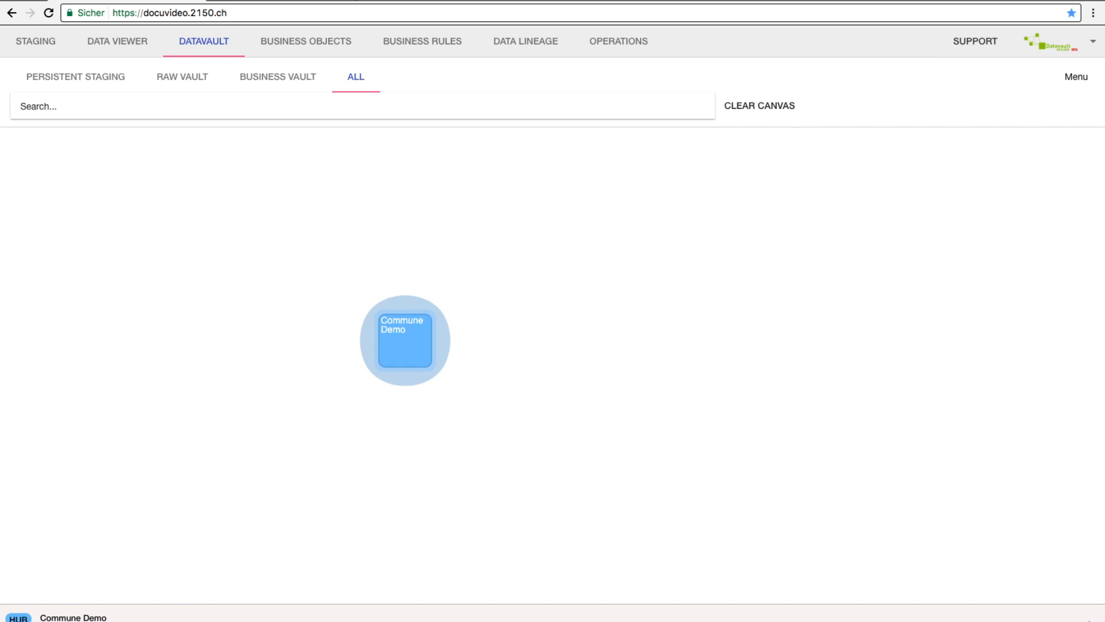
Start a hub load for Commune Demo from source system AAA, table Gemeinde, with GDENR as the business key
right_click(413, 347)
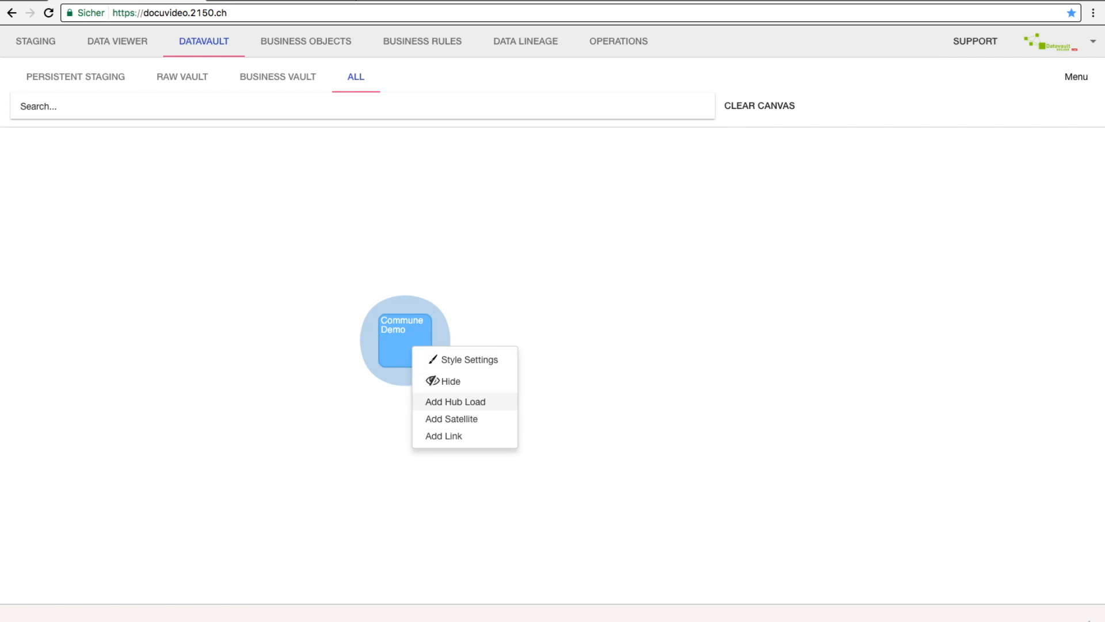
left_click(455, 401)
left_click(423, 240)
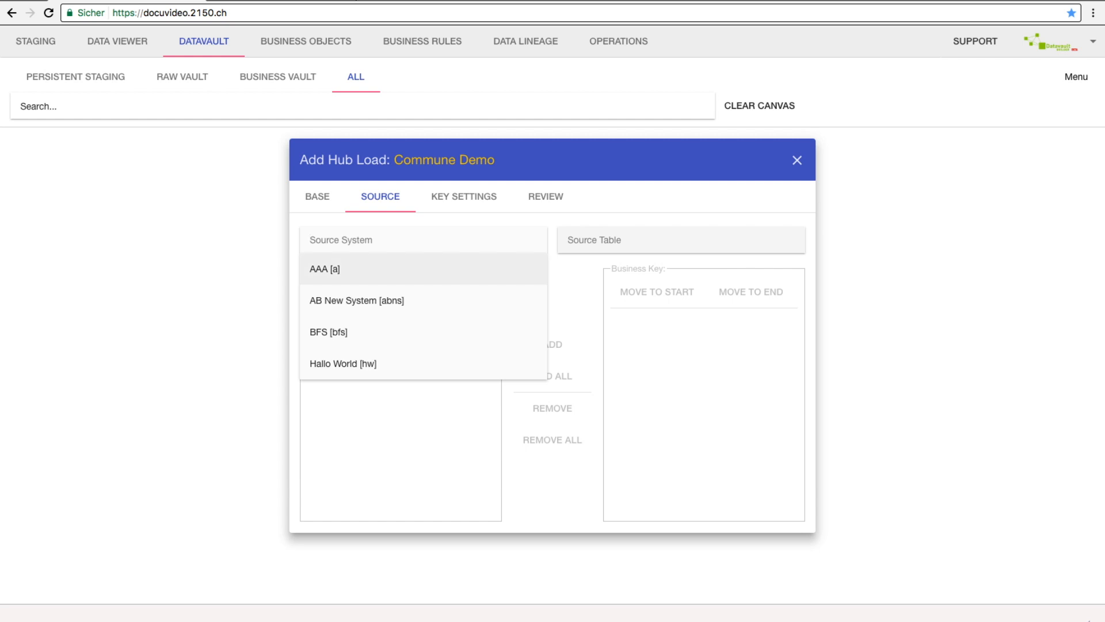
left_click(391, 269)
left_click(645, 240)
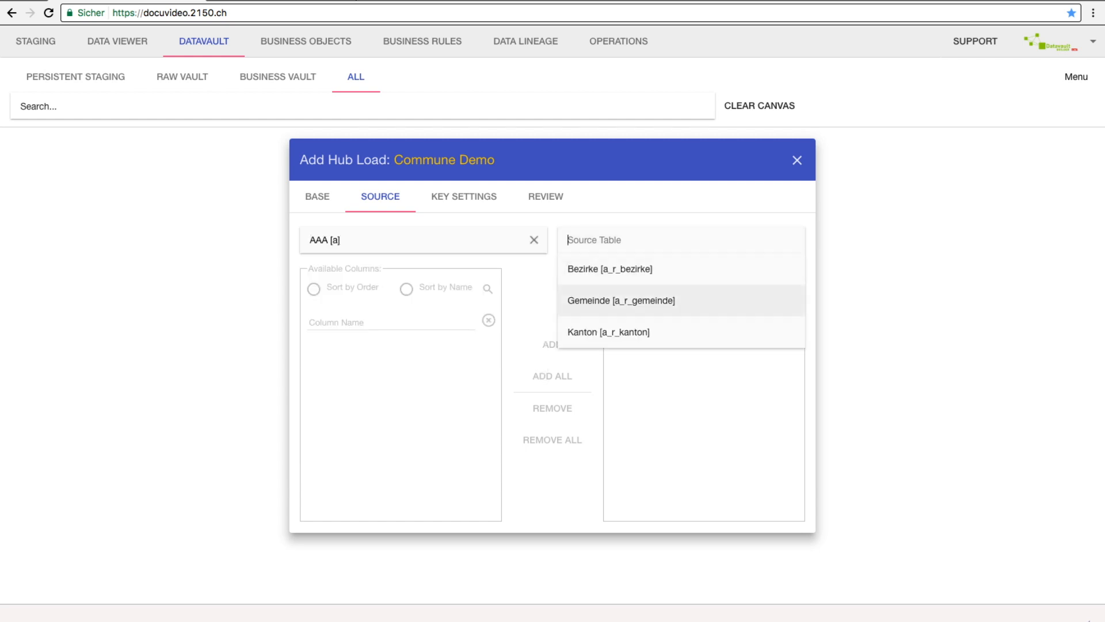
key("Down")
key("Return")
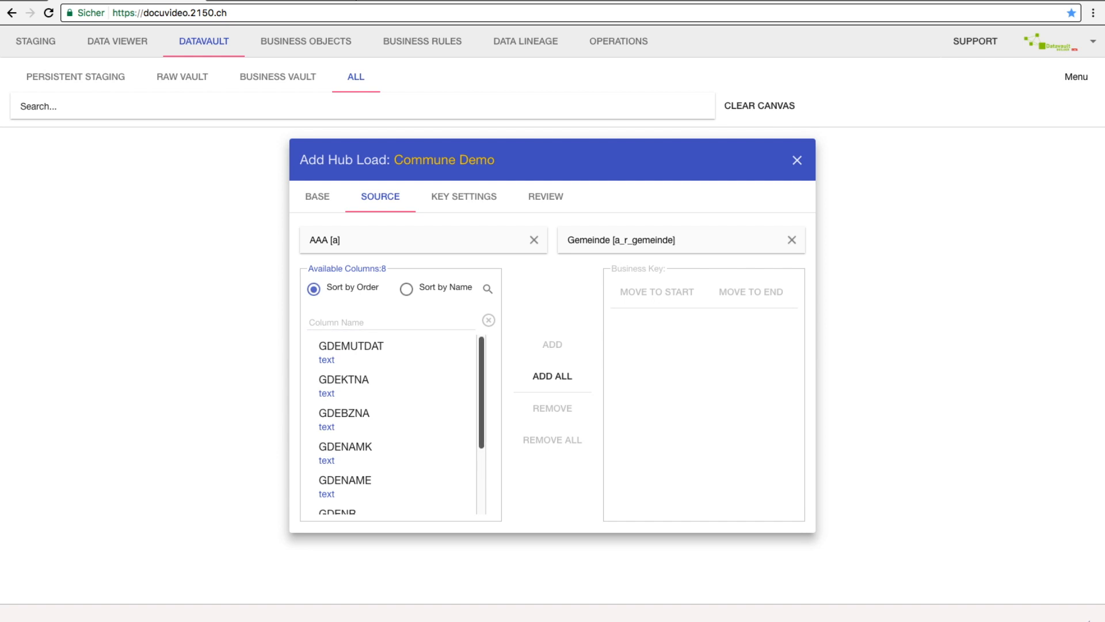
scroll(397, 426, "down", 3)
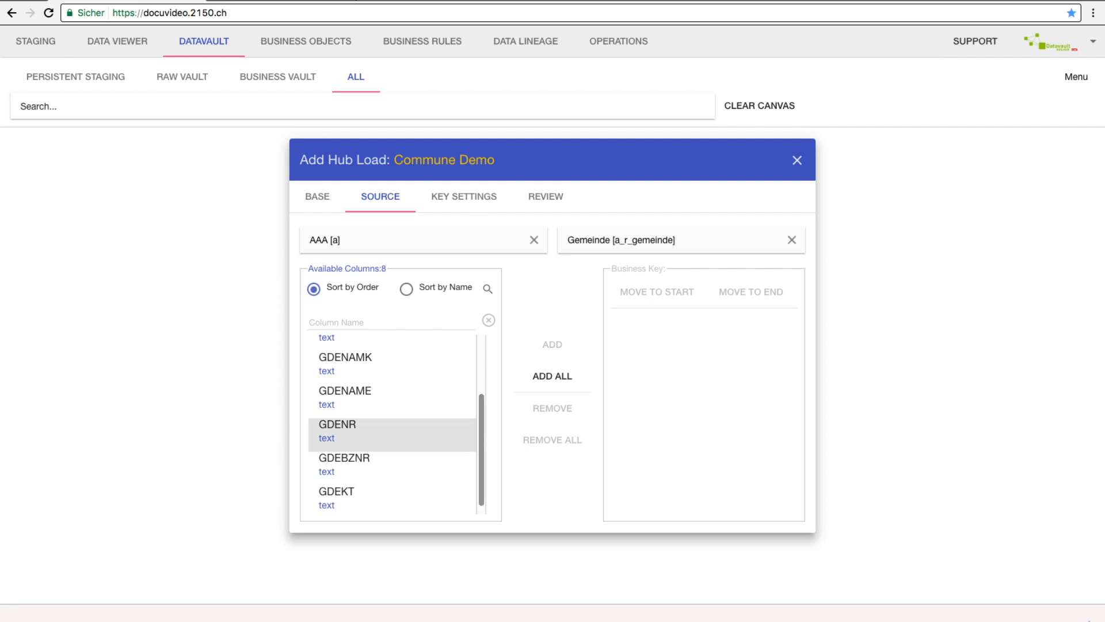
double_click(345, 430)
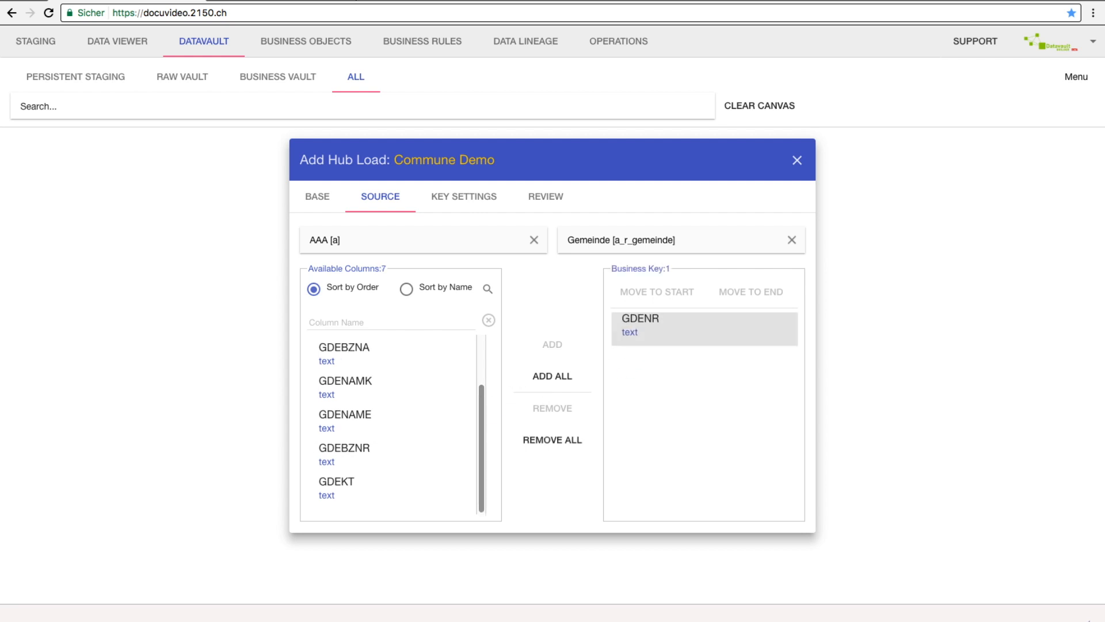
double_click(346, 386)
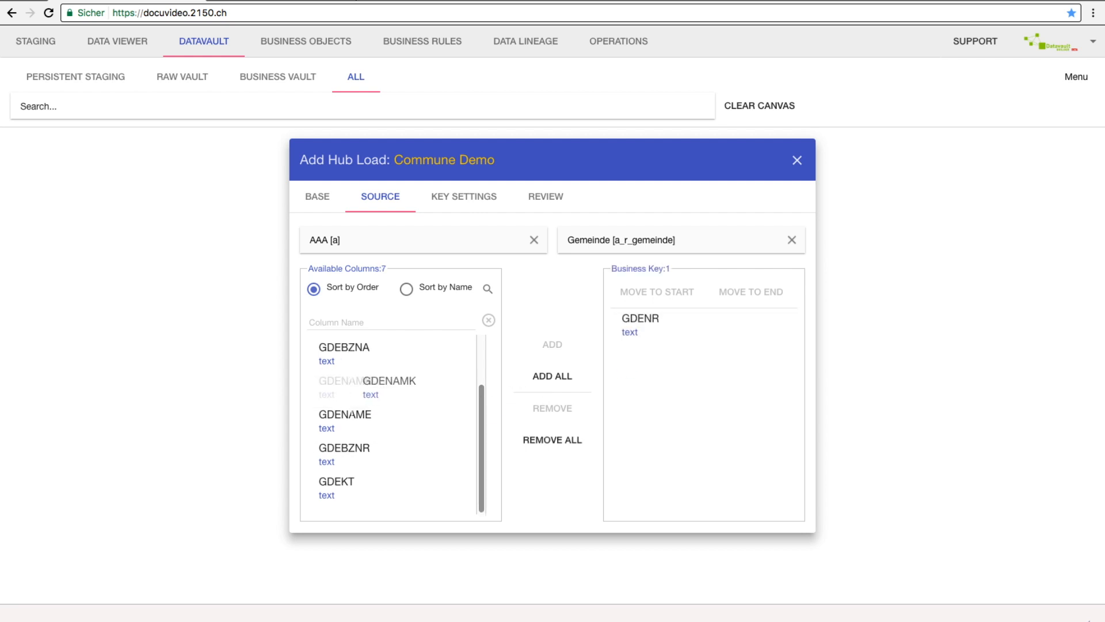
mouse_move(649, 361)
left_mouse_down()
mouse_move(650, 319)
mouse_move(649, 358)
left_mouse_up()
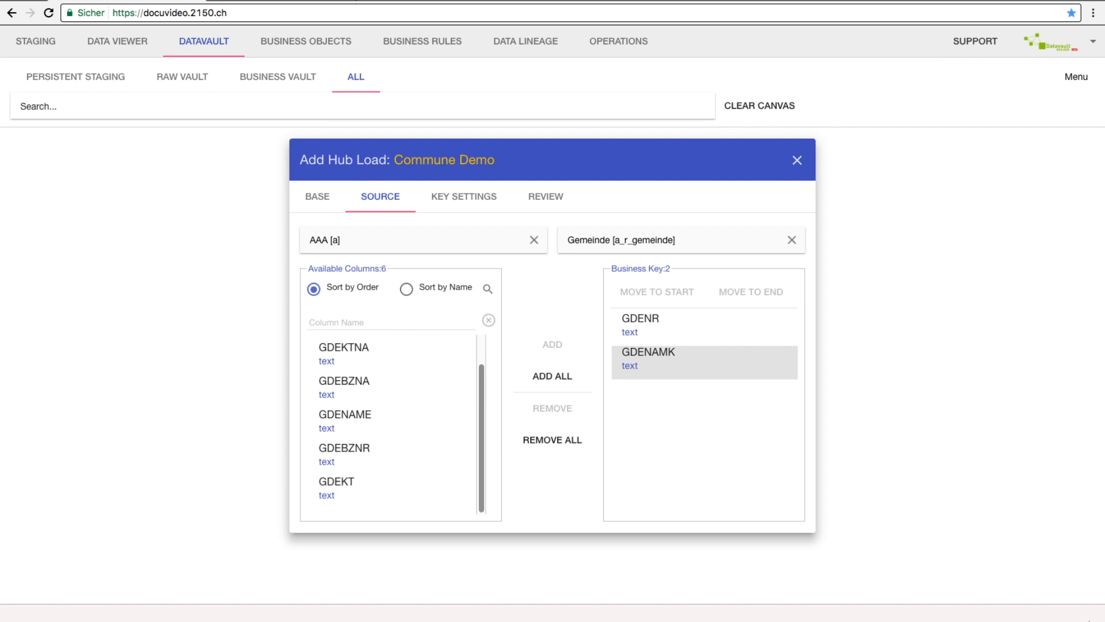
double_click(649, 360)
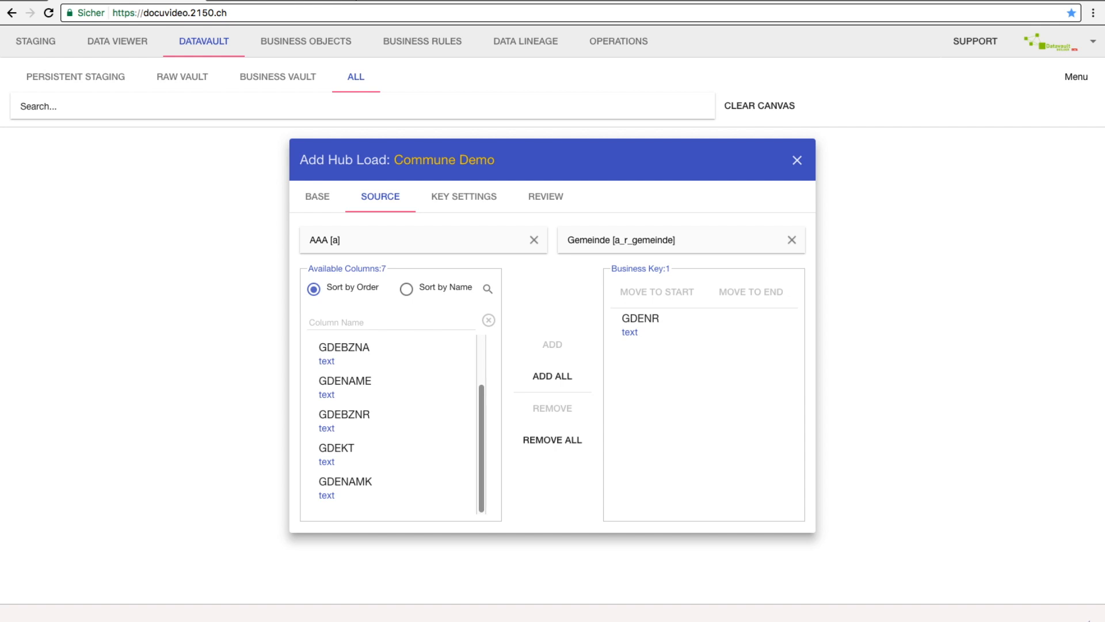
Mark the hub load's keys as unique, leave the business key prefix empty and keep the Raw Vault category
left_click(464, 197)
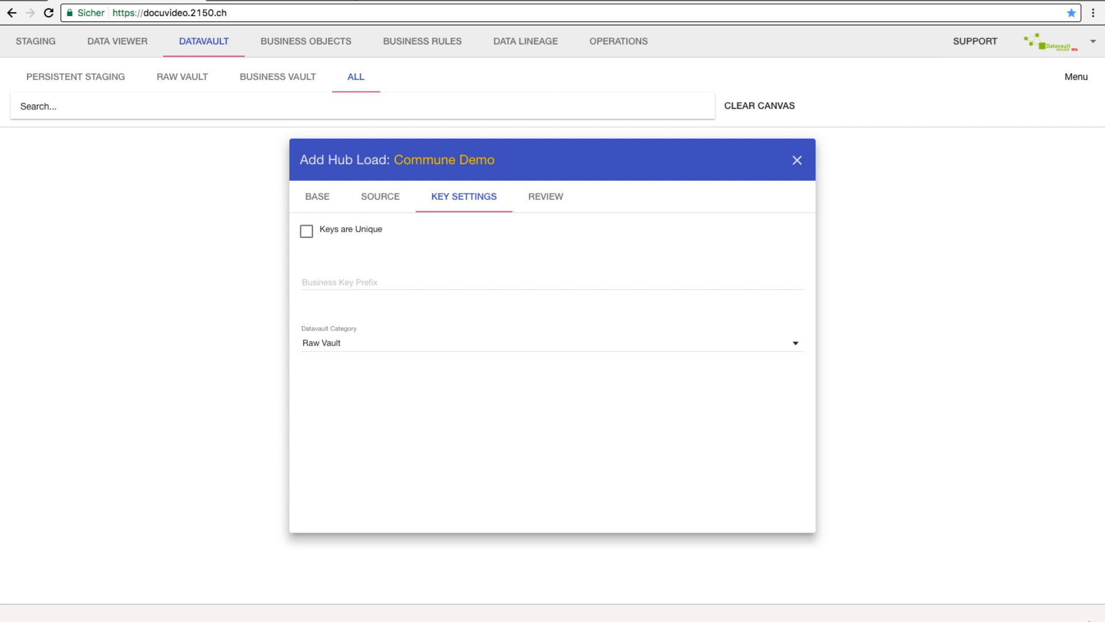
left_click(306, 230)
left_click(339, 281)
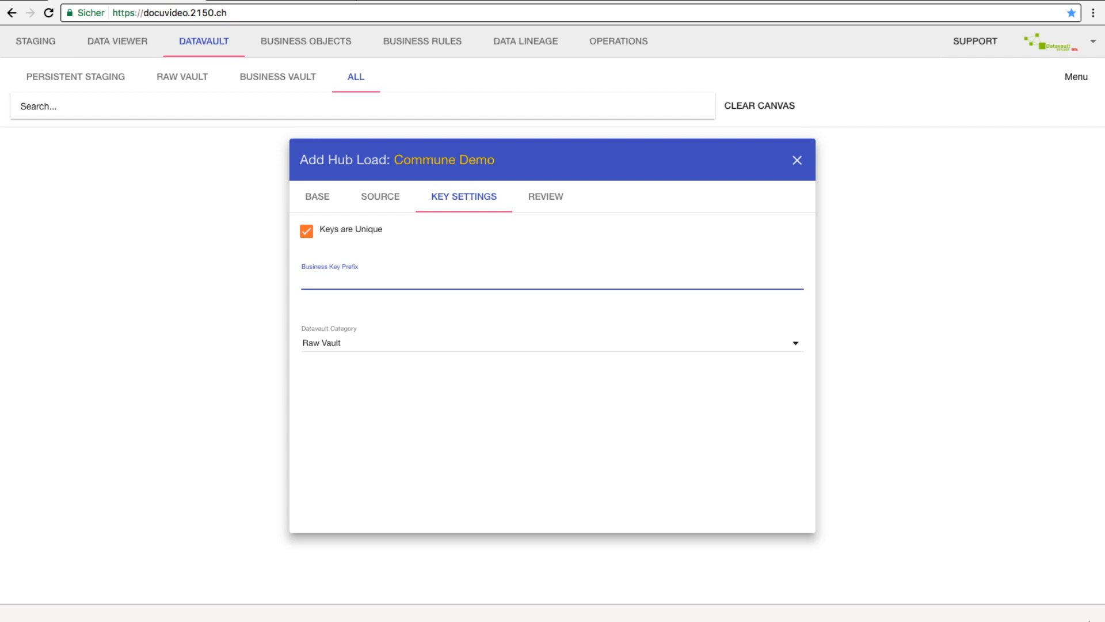
type("CH")
key("BackSpace")
key("BackSpace")
key("Tab")
key("space")
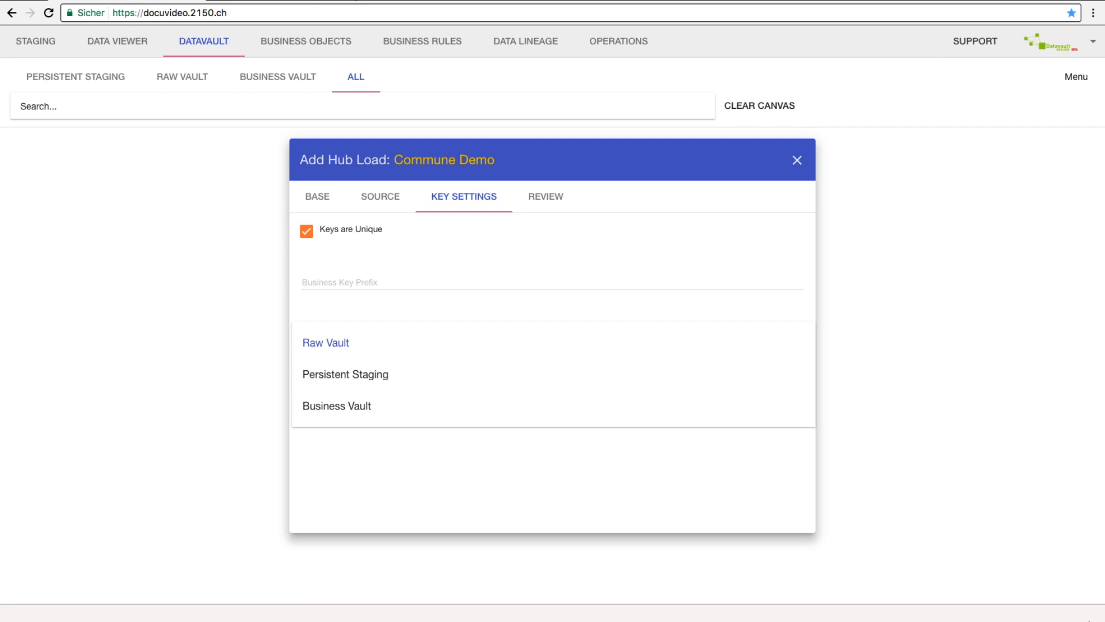
key("Return")
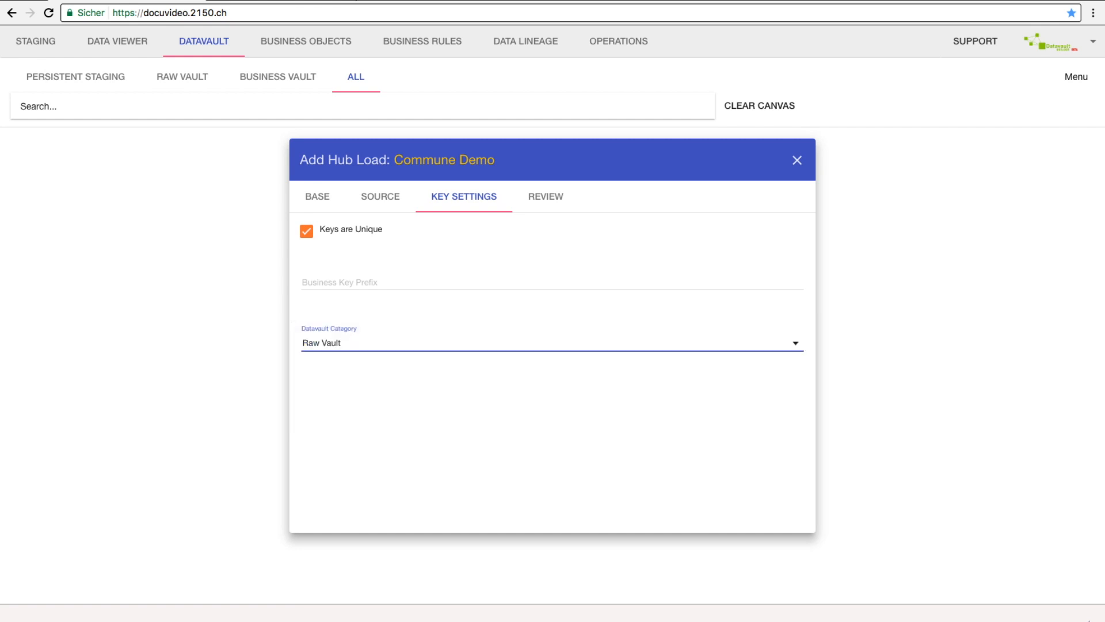
Review the hub load settings and add the load with automatic creation of the default satellite
left_click(546, 197)
scroll(553, 357, "down", 10)
left_click(463, 196)
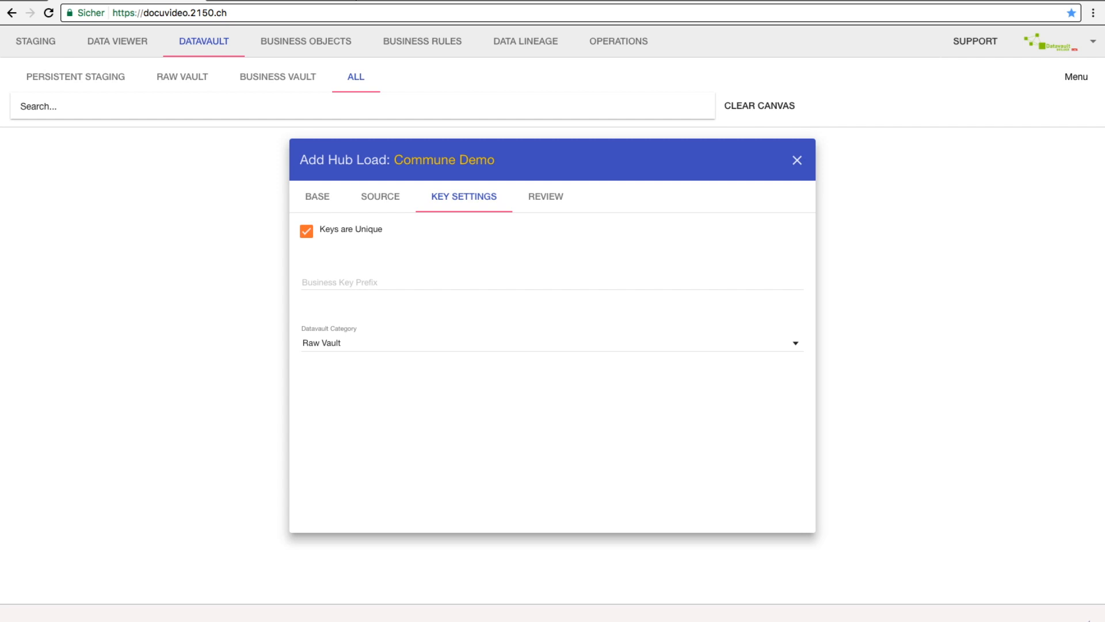
left_click(545, 197)
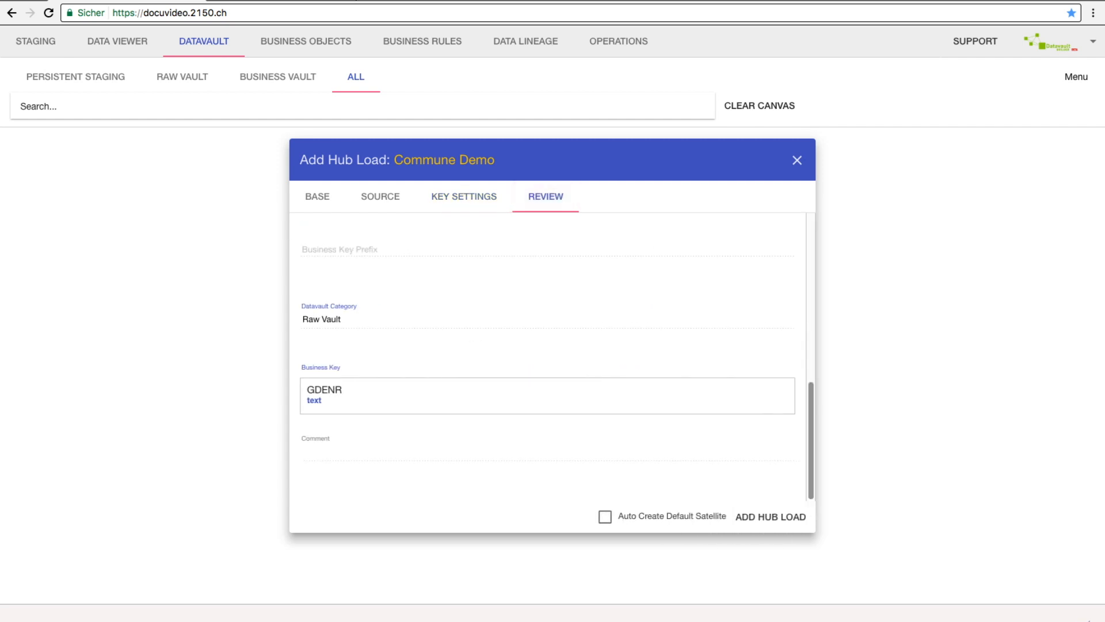
left_click(605, 516)
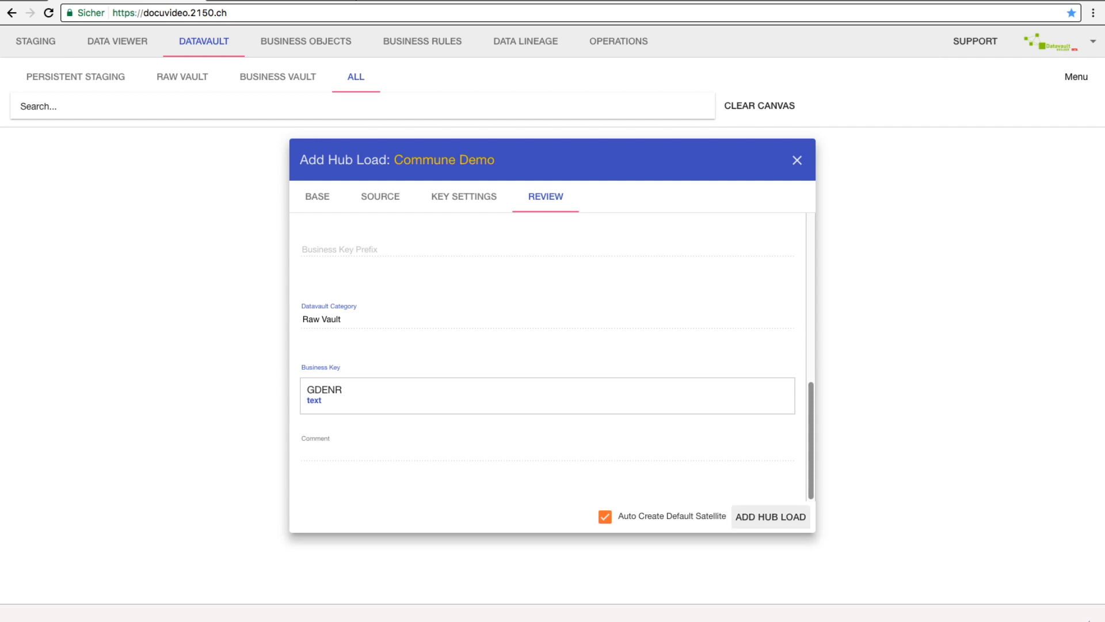
left_click(770, 516)
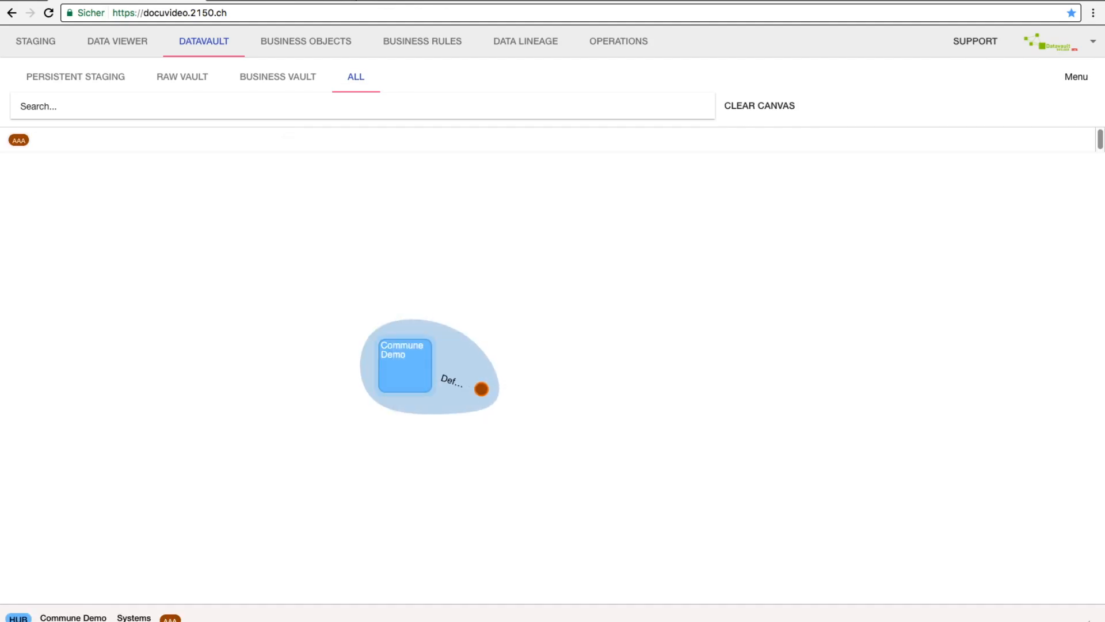
Move the default satellite further away from the Commune Demo hub and run the hub's load from the gemeinde table
left_click_drag(481, 389, 569, 340)
left_click(405, 366)
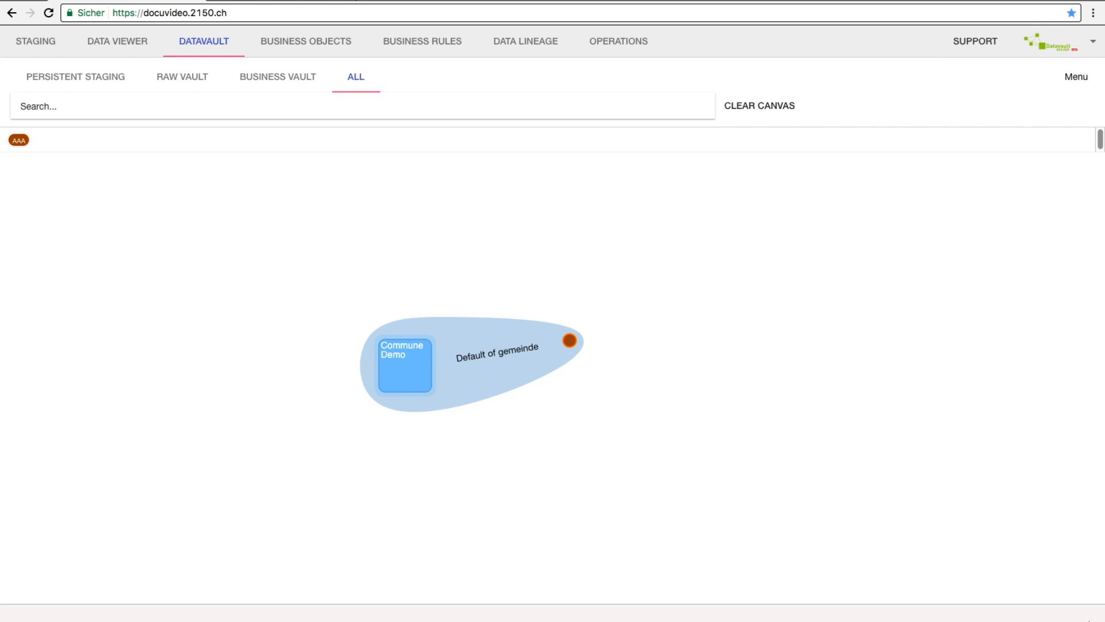
left_click(405, 366)
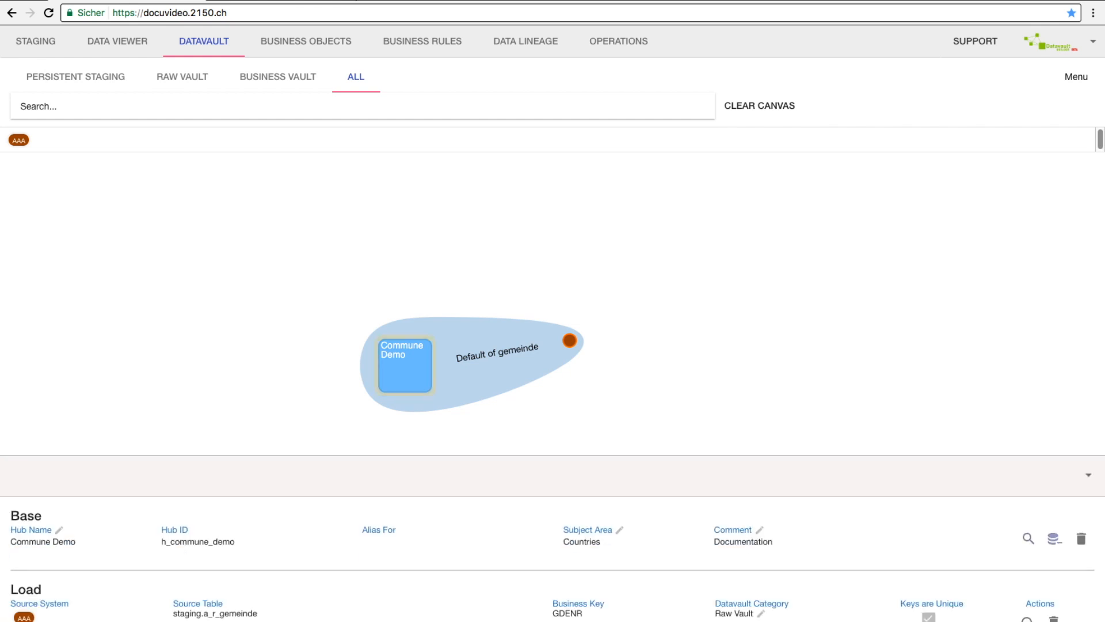
left_click(1026, 618)
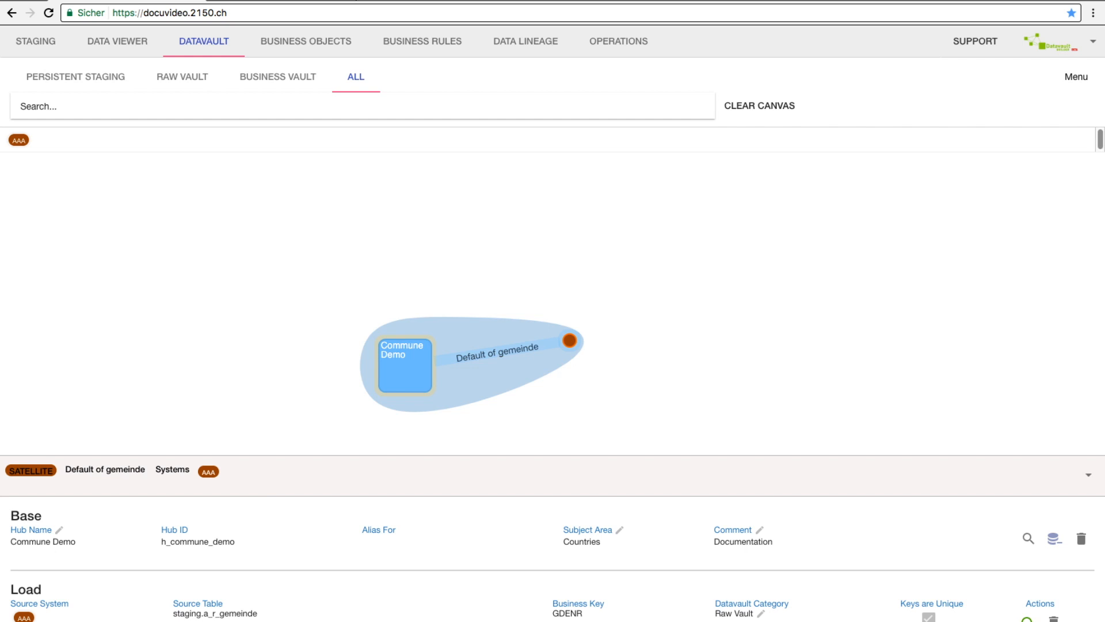
Run the load of the satellite Default of gemeinde and preview its historized data
left_click(569, 340)
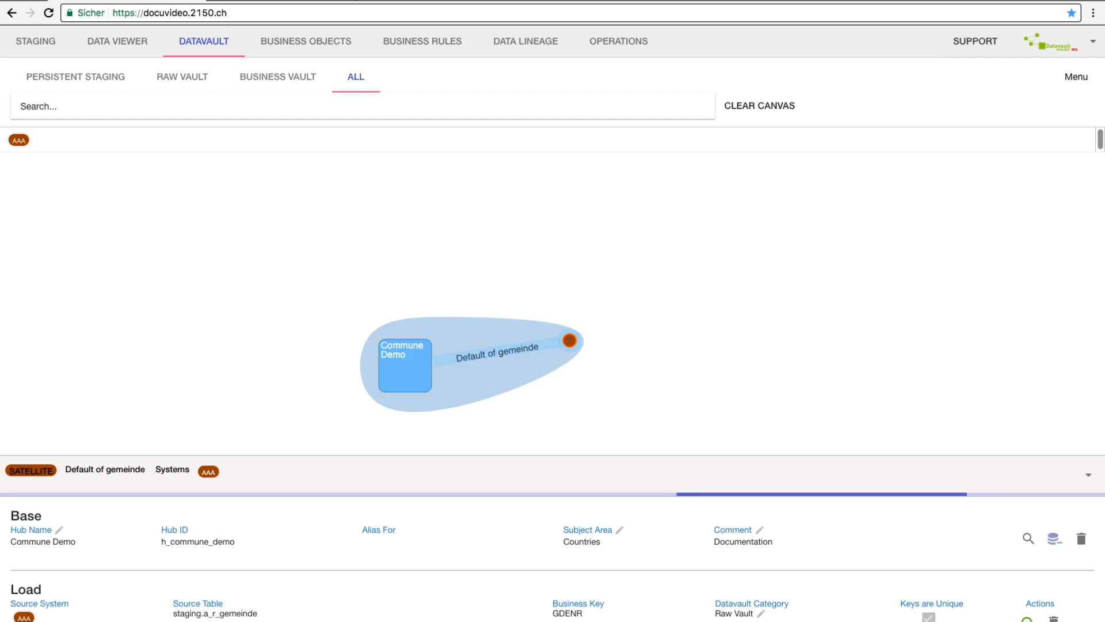
left_click(1030, 539)
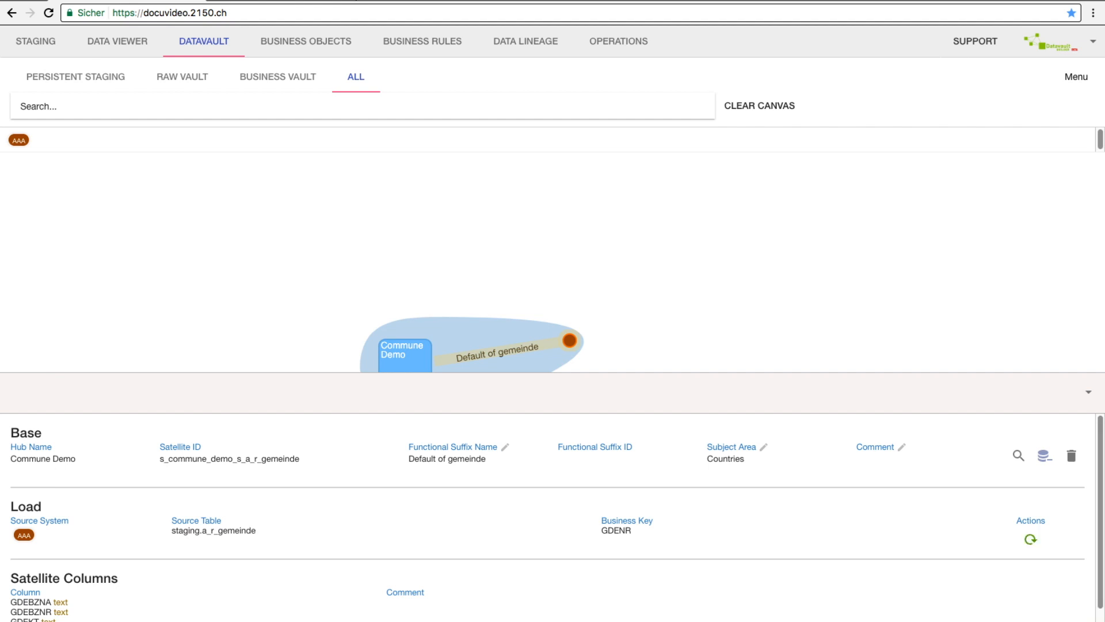
left_click(1018, 455)
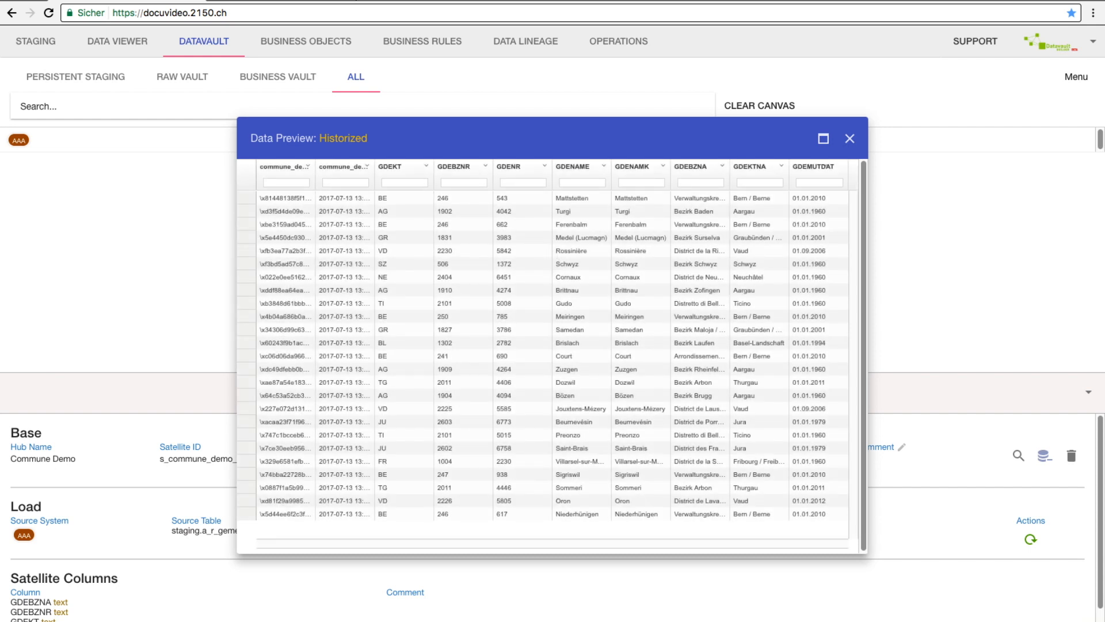
Widen the first two columns of the historized preview to read their full values, and examine the data lineage of Default of gemeinde
left_click_drag(315, 169, 356, 169)
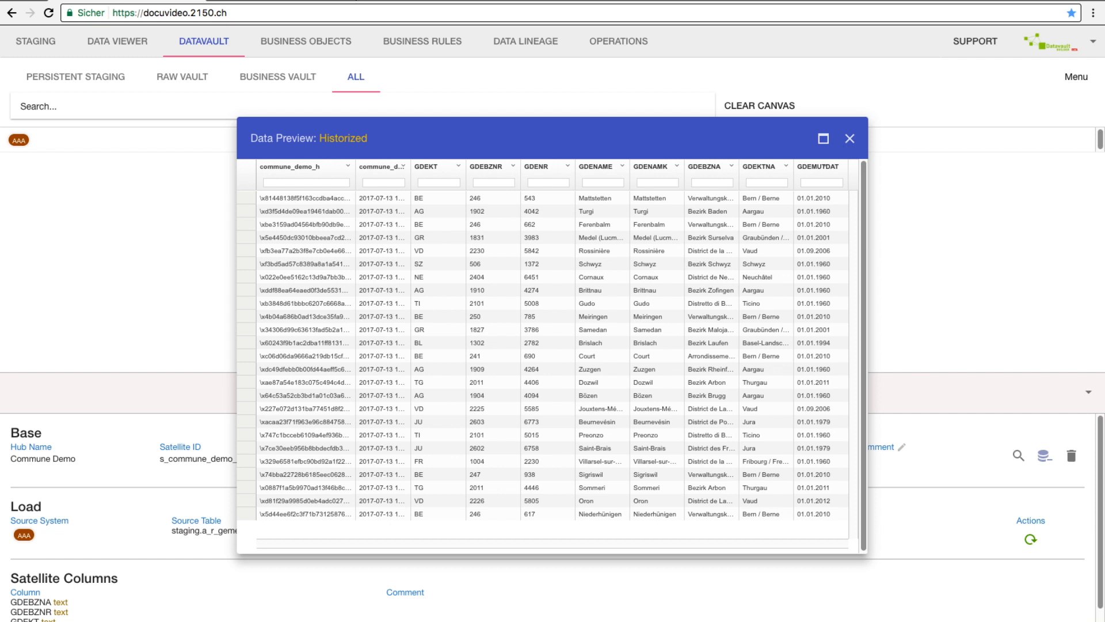
left_click_drag(410, 169, 458, 169)
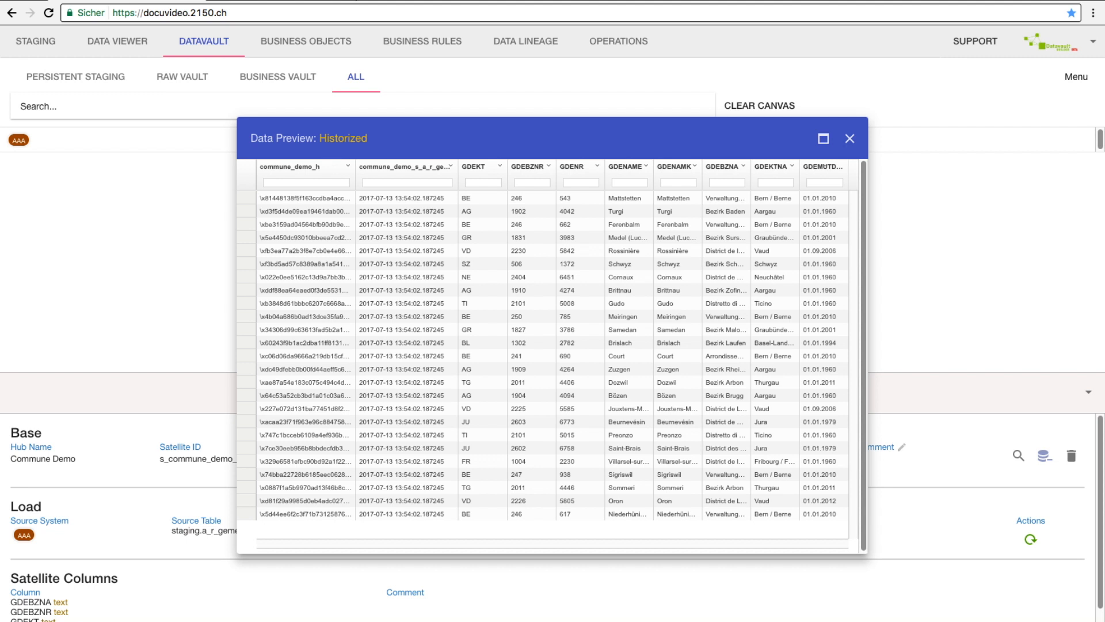
key("Escape")
left_click(525, 41)
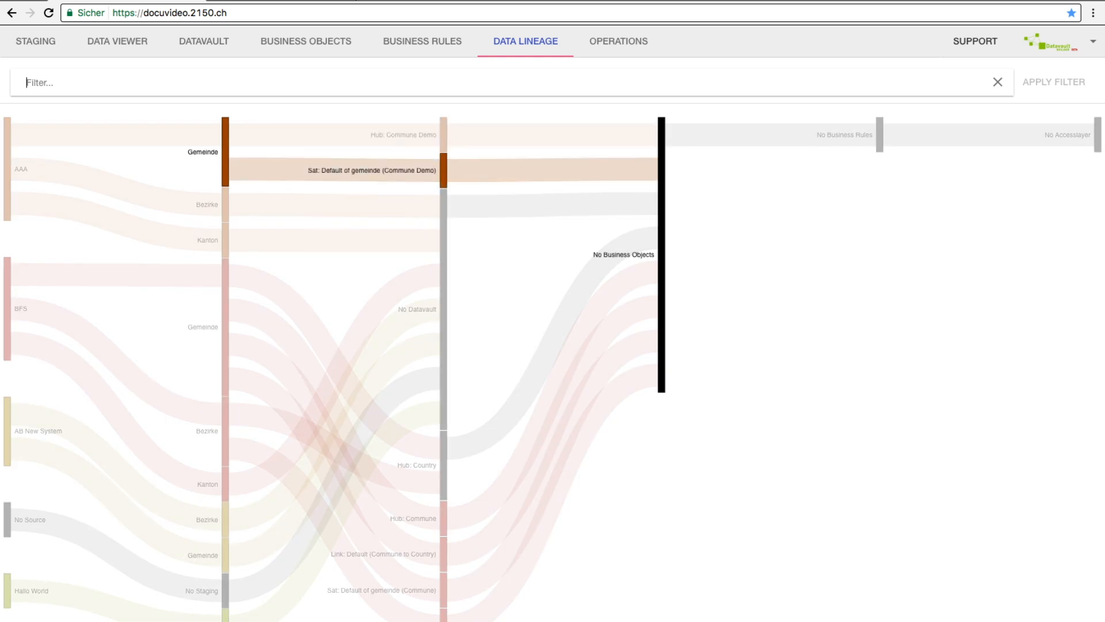
Open the Default job of the AAA system in the operations area and run it
left_click(618, 41)
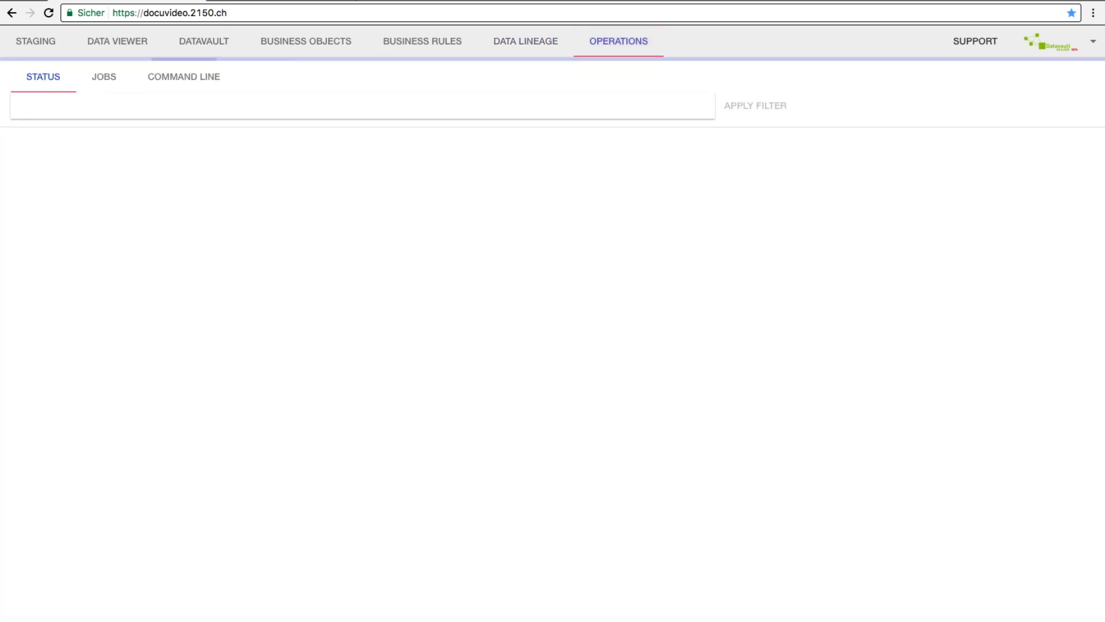
left_click(104, 77)
left_click(104, 106)
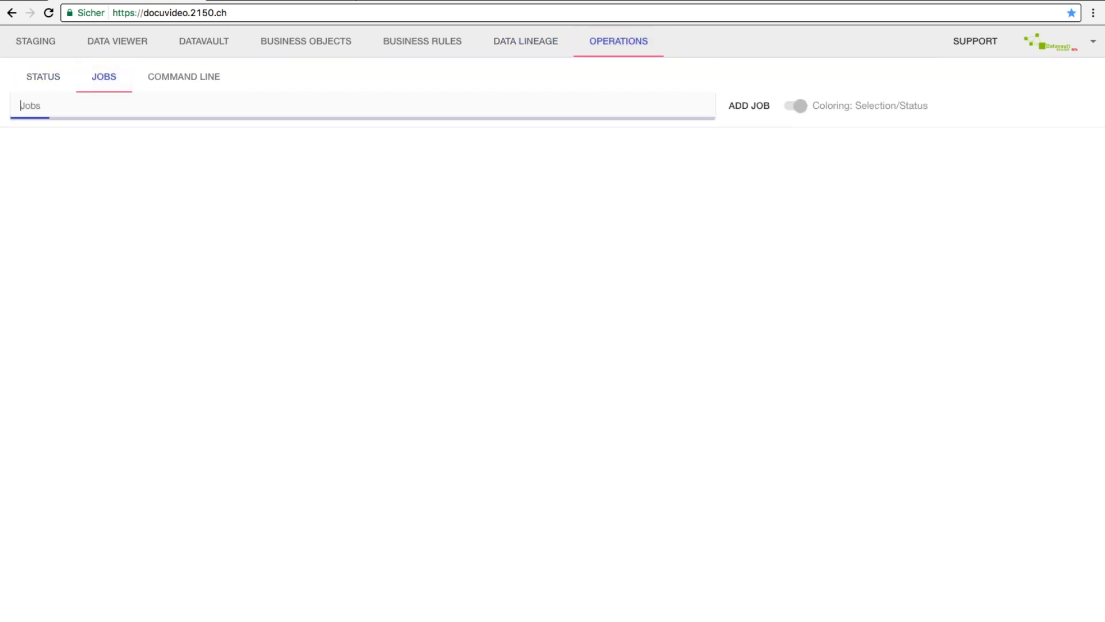
left_click(104, 137)
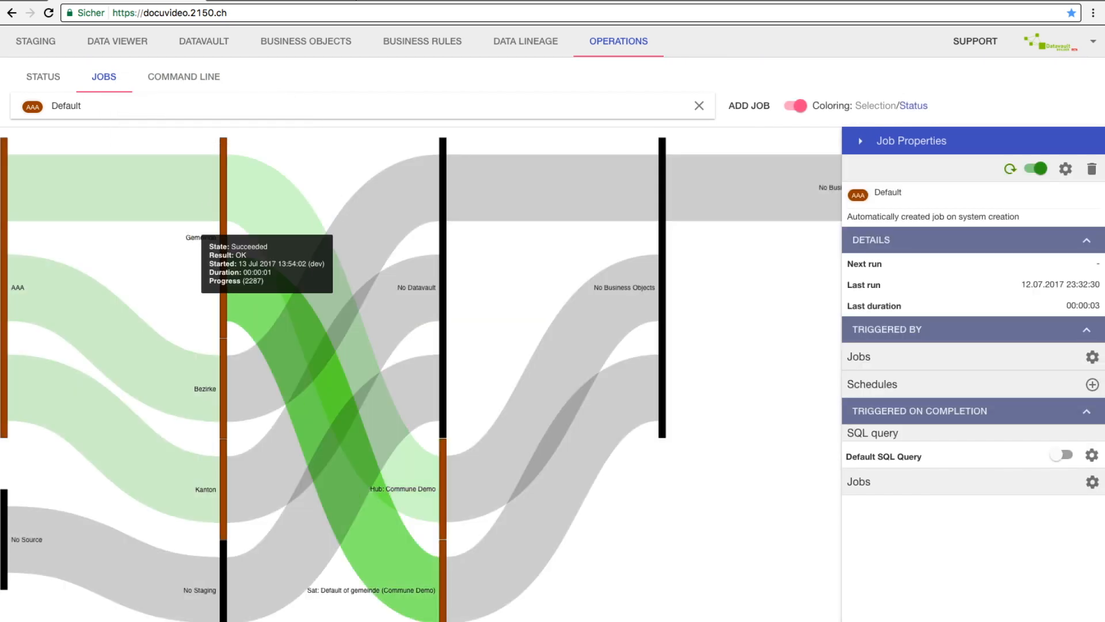
left_click(1010, 168)
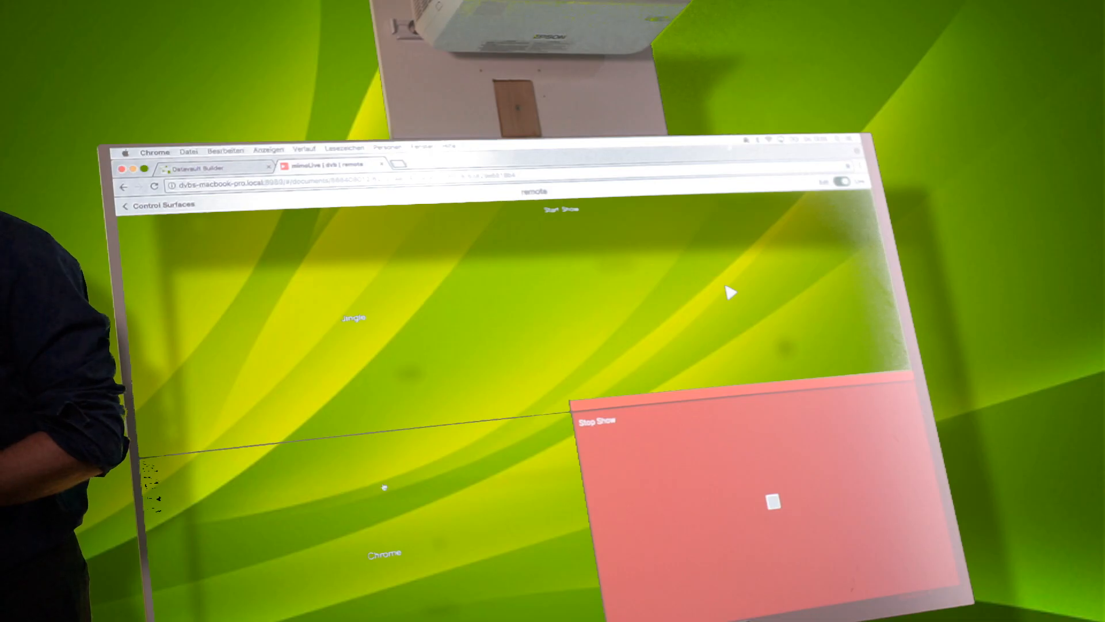
left_click(214, 172)
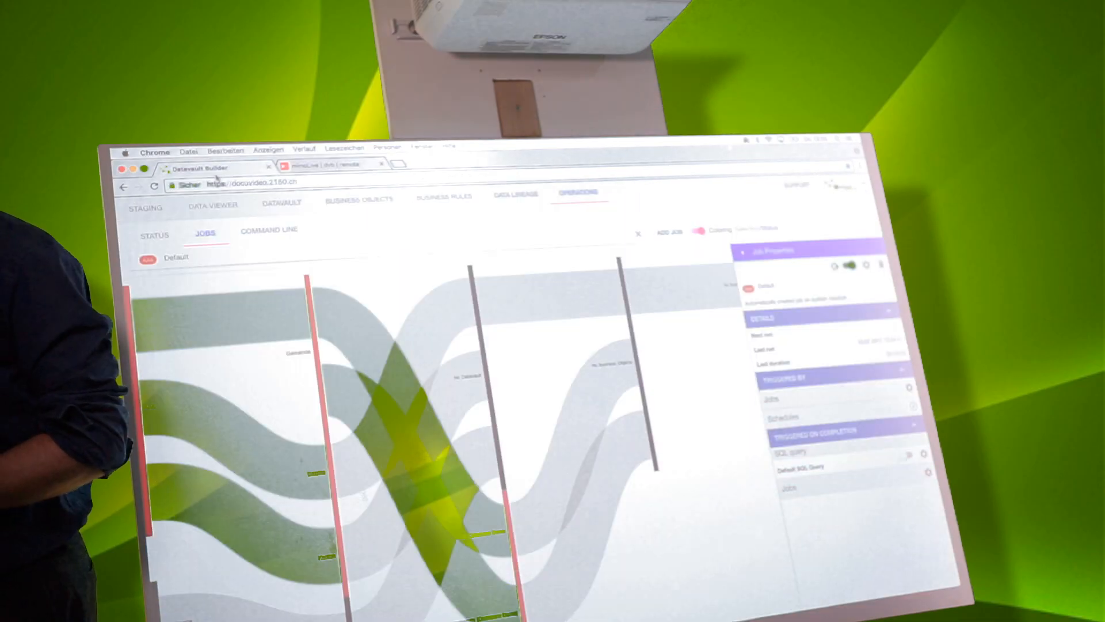